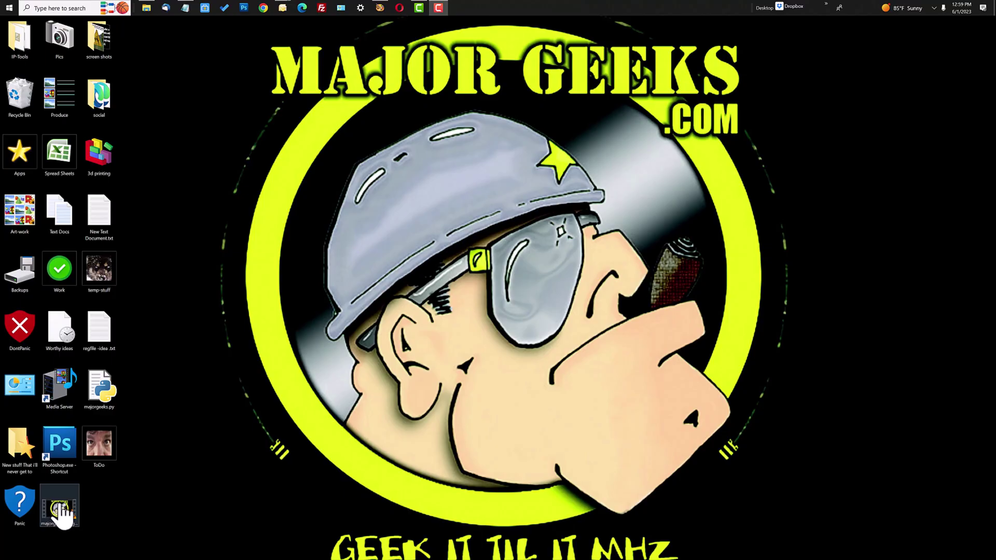
Open majorgeeks-edge-startup.mp4 from the desktop in VLC media player and pause it at 00:15
double_click(60, 511)
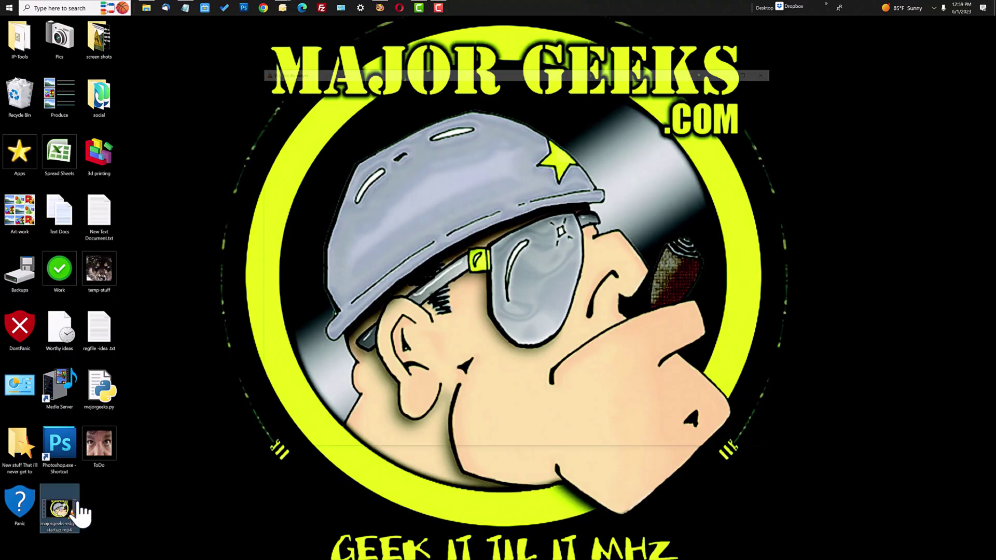
drag(545, 71, 519, 80)
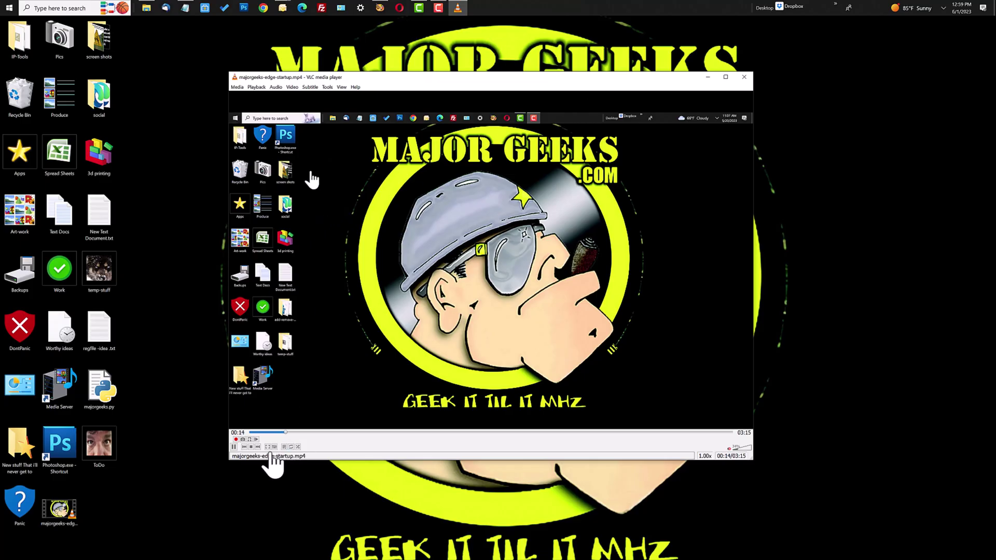
click(233, 446)
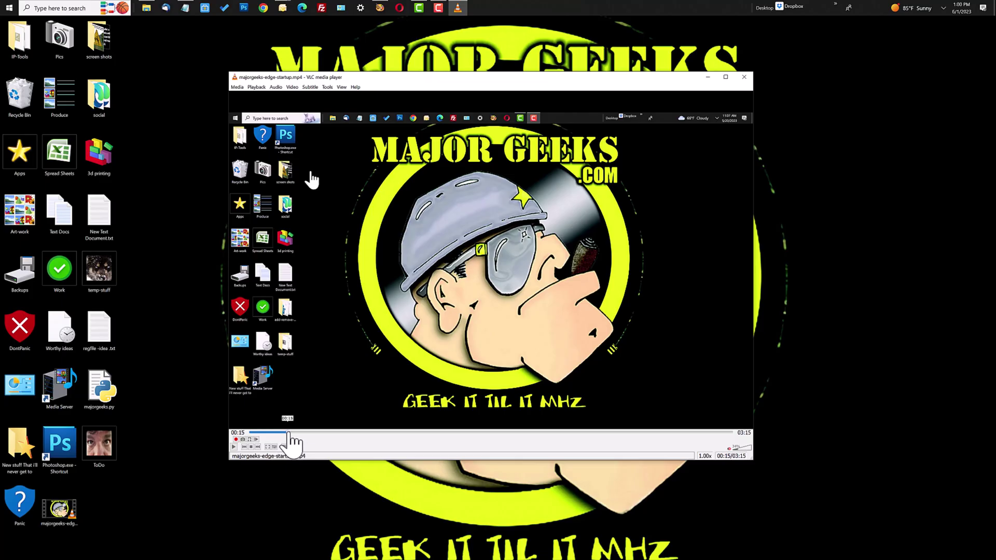
Set the clip's starting position to 00:15 on the timeline and resume playback
mouse_move(289, 433)
mouse_down()
mouse_move(276, 433)
mouse_move(407, 433)
mouse_move(287, 433)
mouse_up()
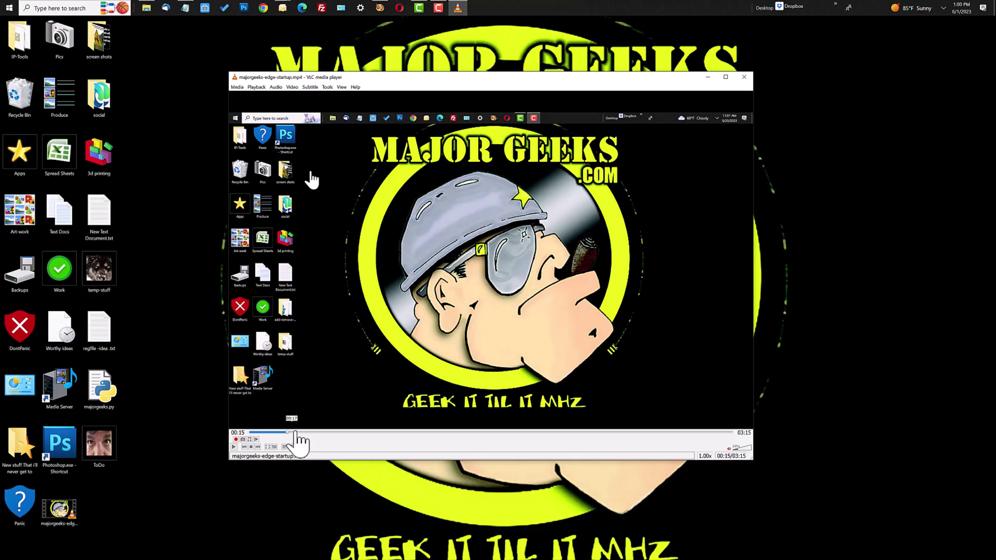
click(732, 457)
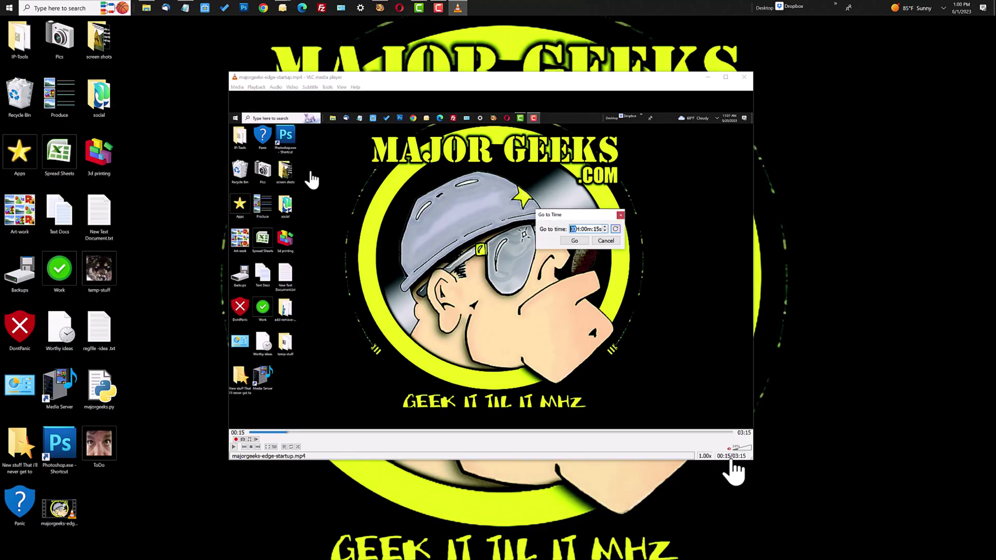
click(606, 242)
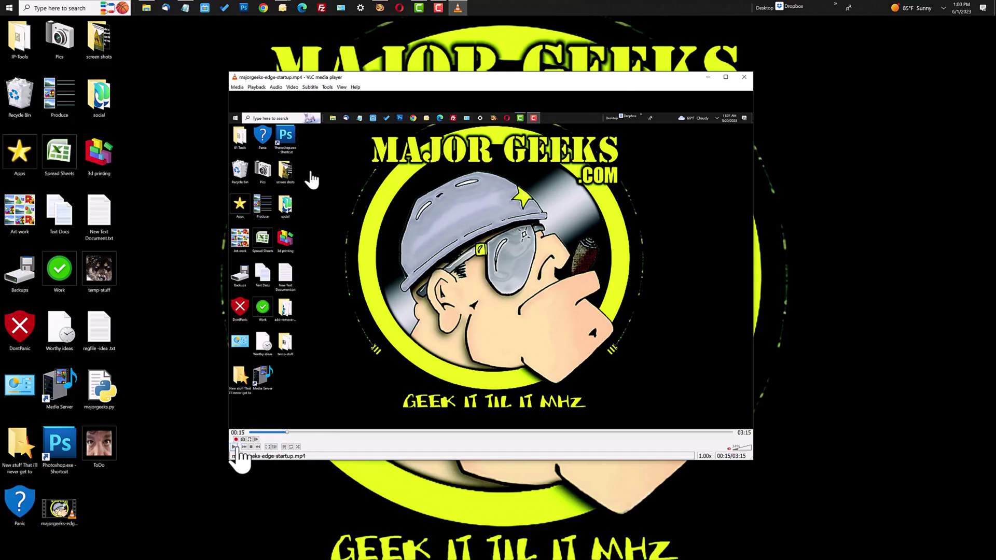
click(235, 448)
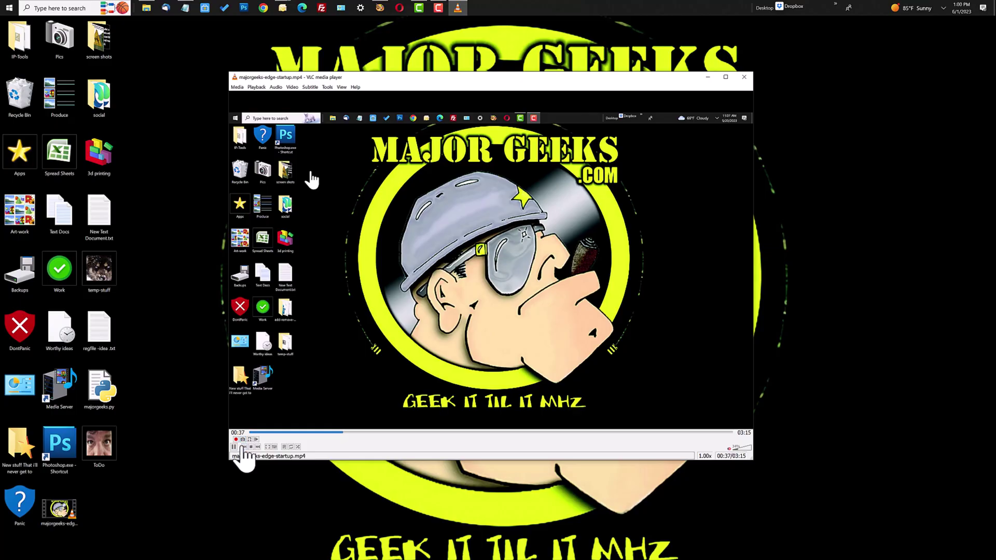
Pause the video at 00:47 and check the Videos folder in File Explorer for the recorded clip
click(148, 11)
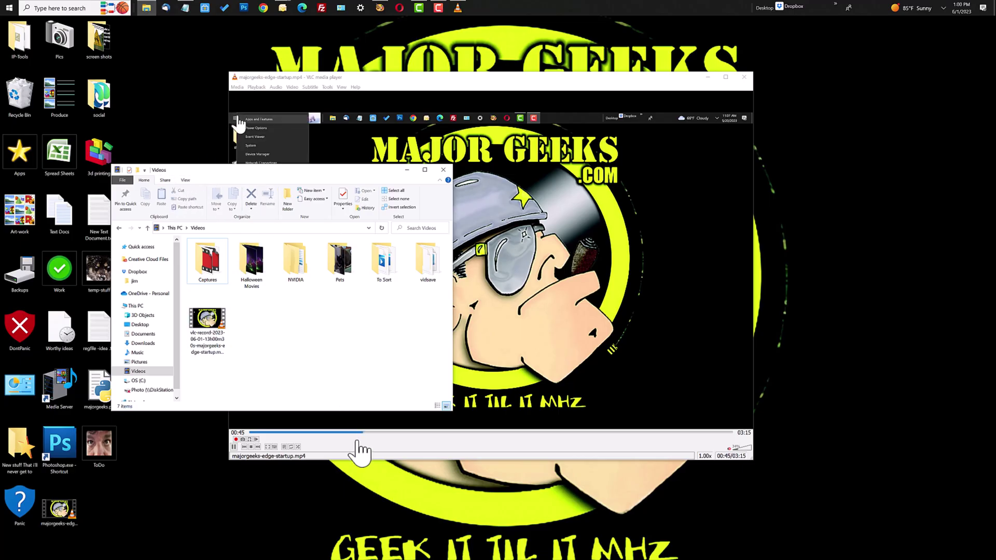
click(337, 445)
click(234, 447)
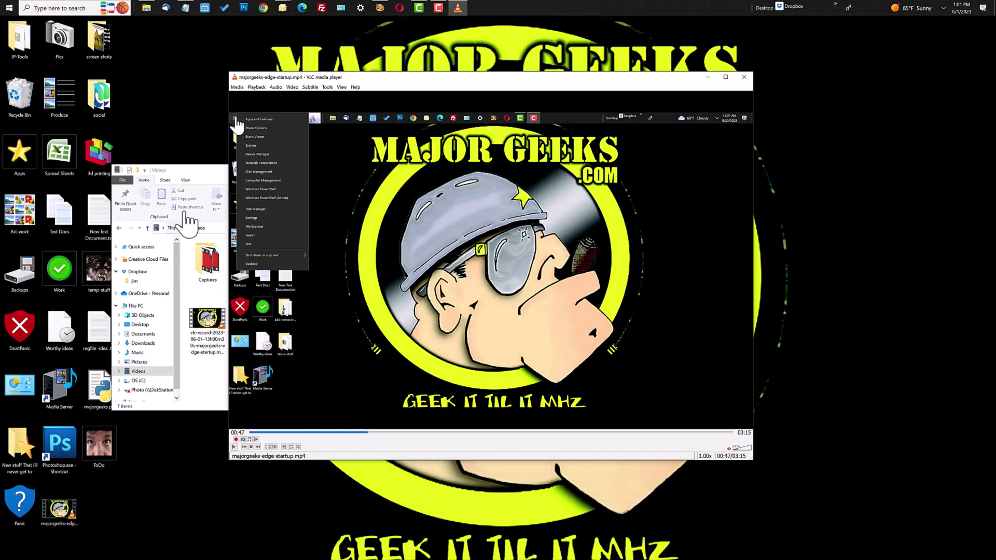
click(214, 183)
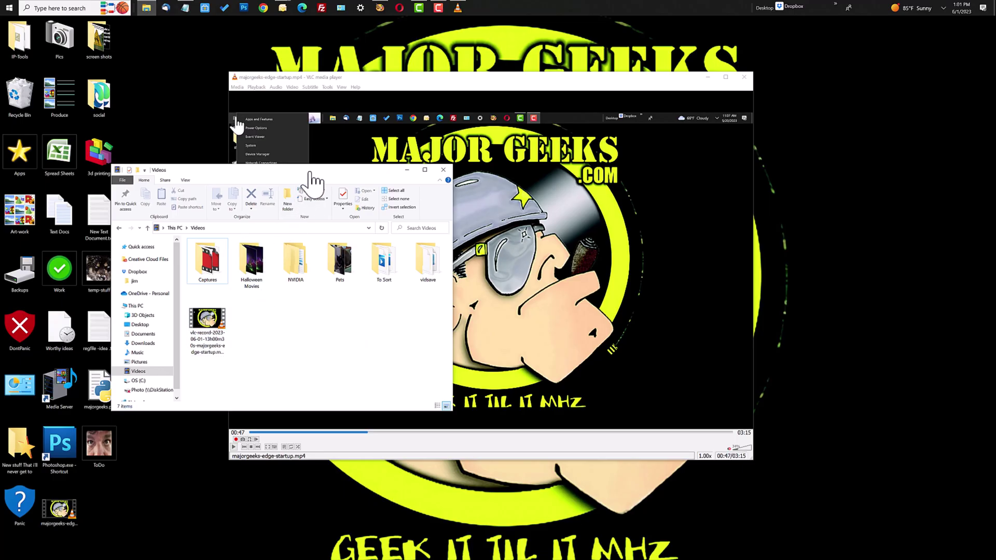
click(407, 170)
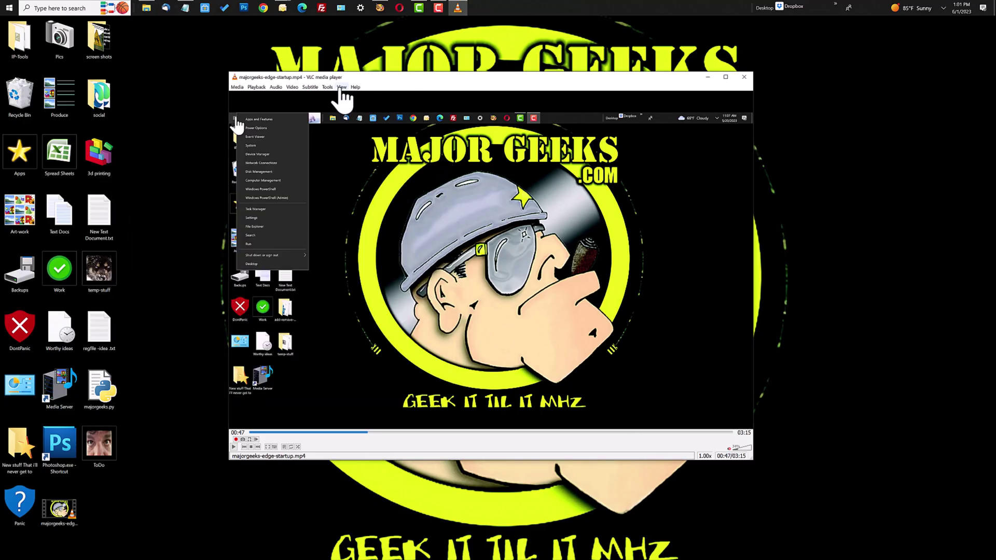
Set the record directory in VLC's Input / Codecs preferences to the Music folder
click(330, 87)
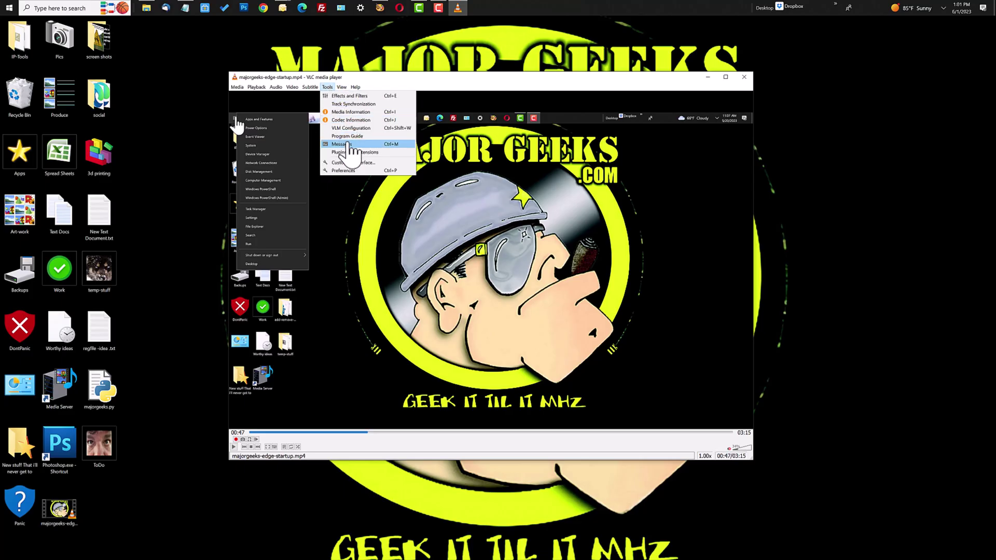
click(346, 171)
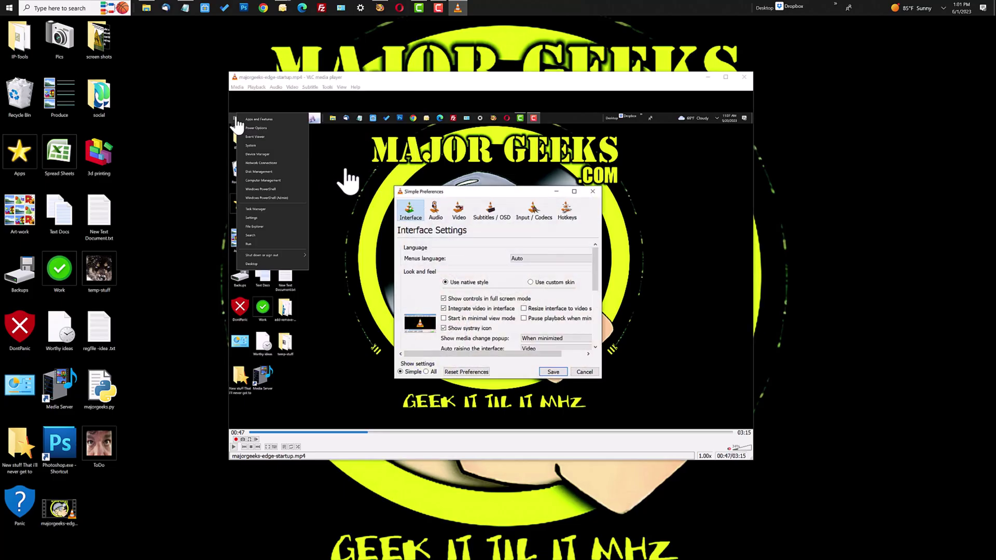
click(534, 222)
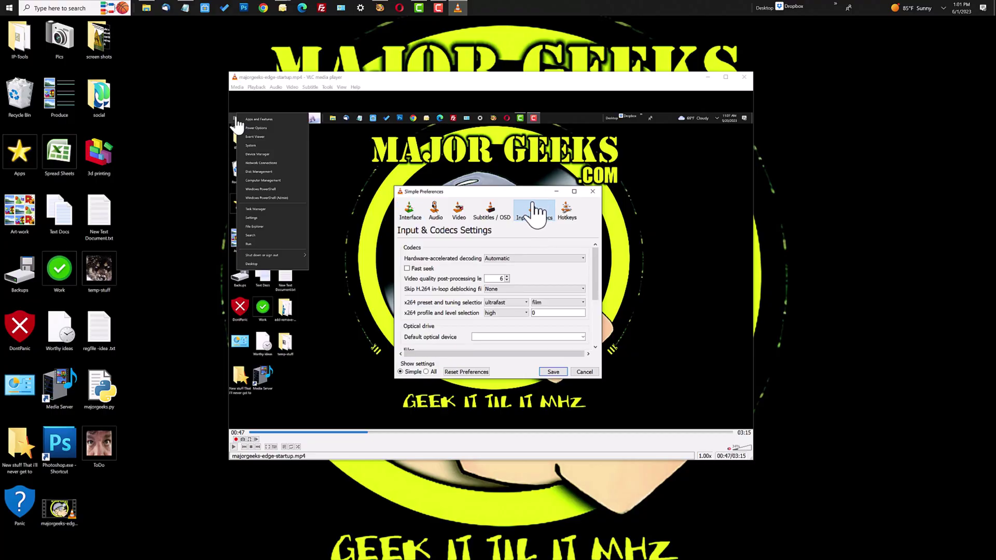
scroll(602, 287, down, 3)
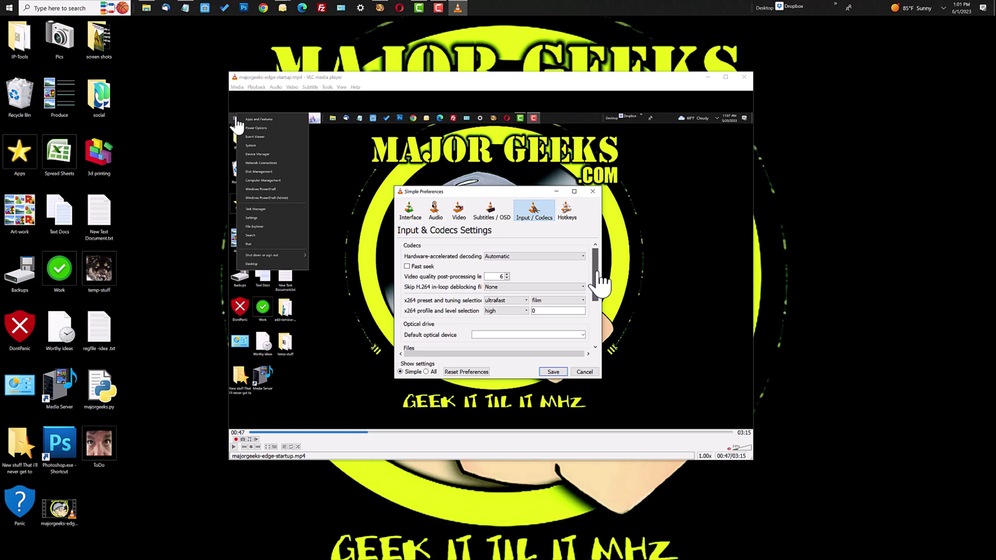
scroll(608, 299, down, 2)
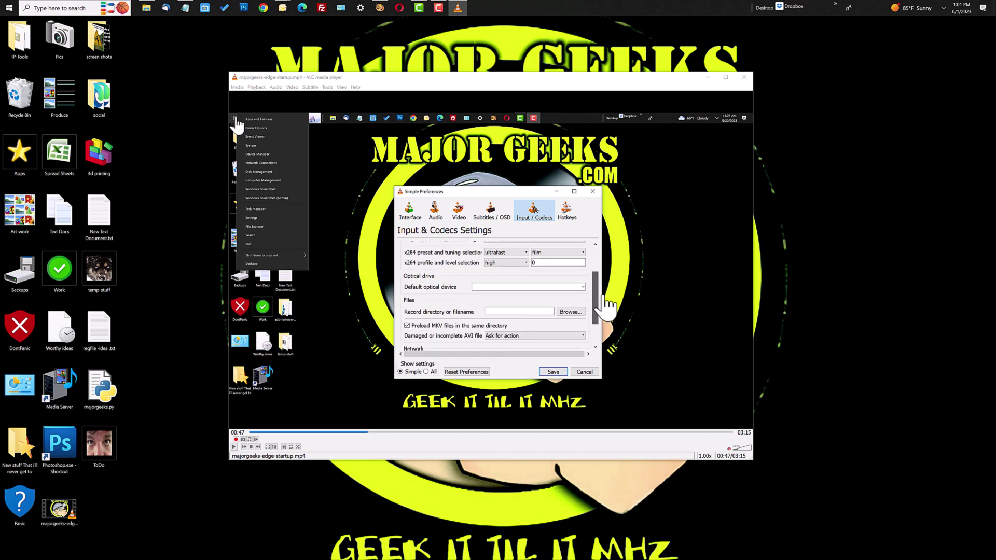
click(495, 311)
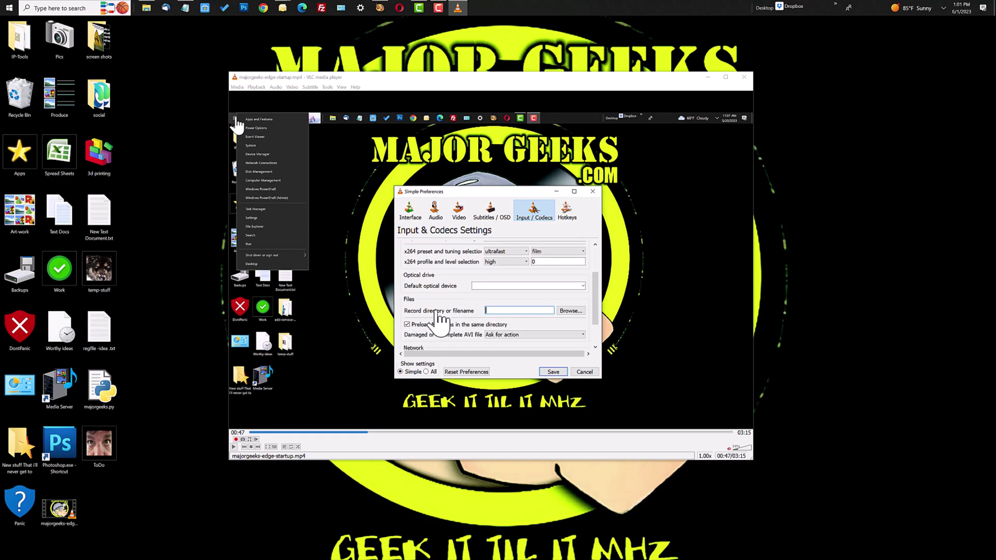
click(573, 310)
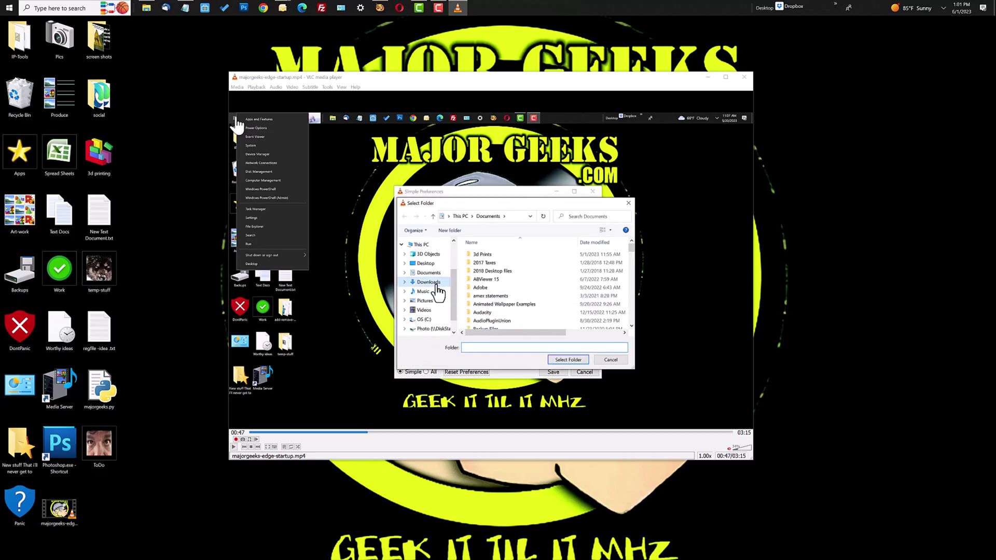
click(449, 291)
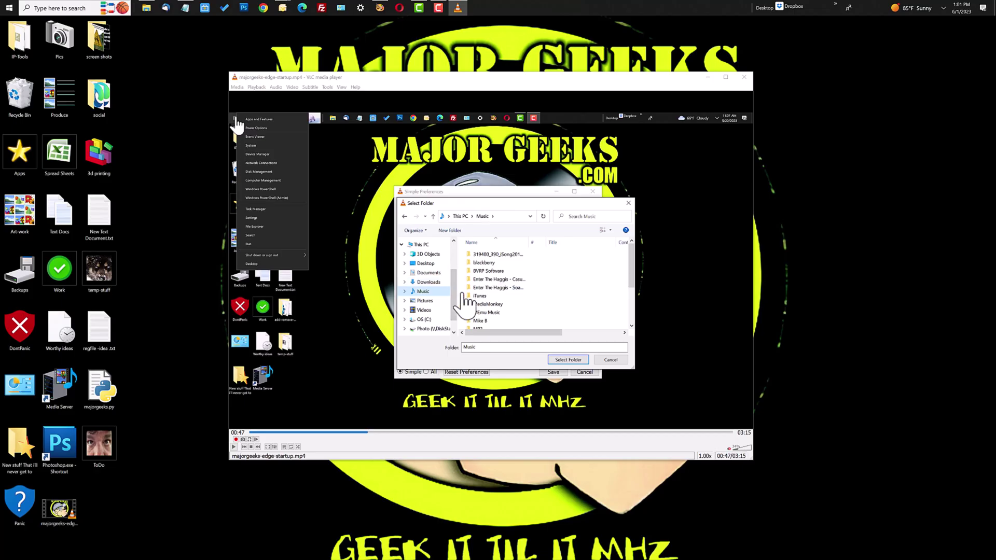
click(568, 359)
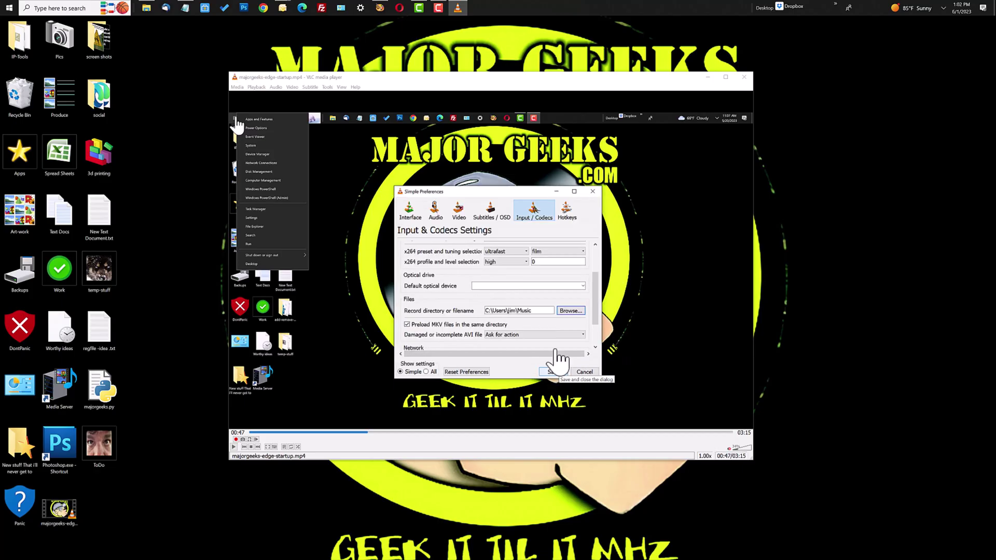
Clear the record directory path and save the preferences
drag(538, 311, 487, 306)
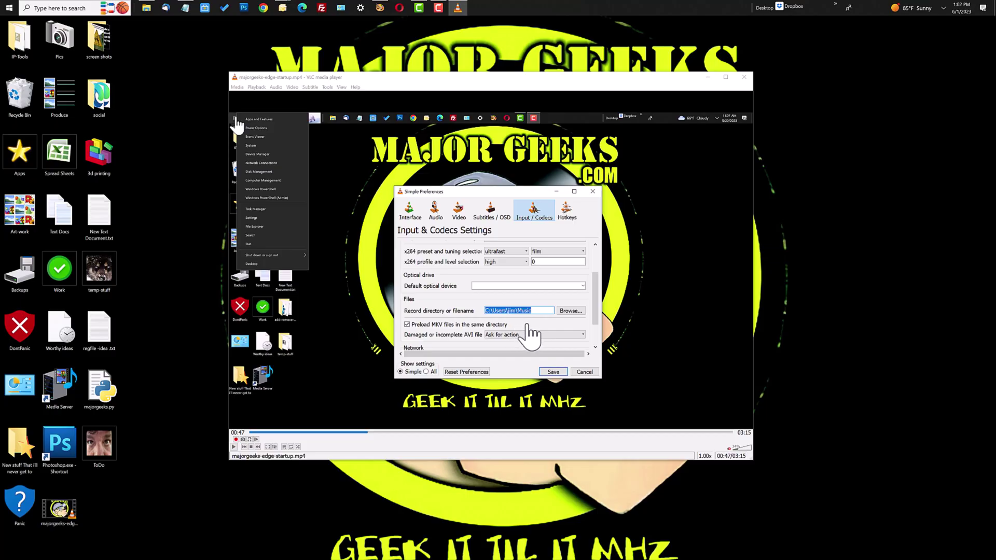
click(535, 310)
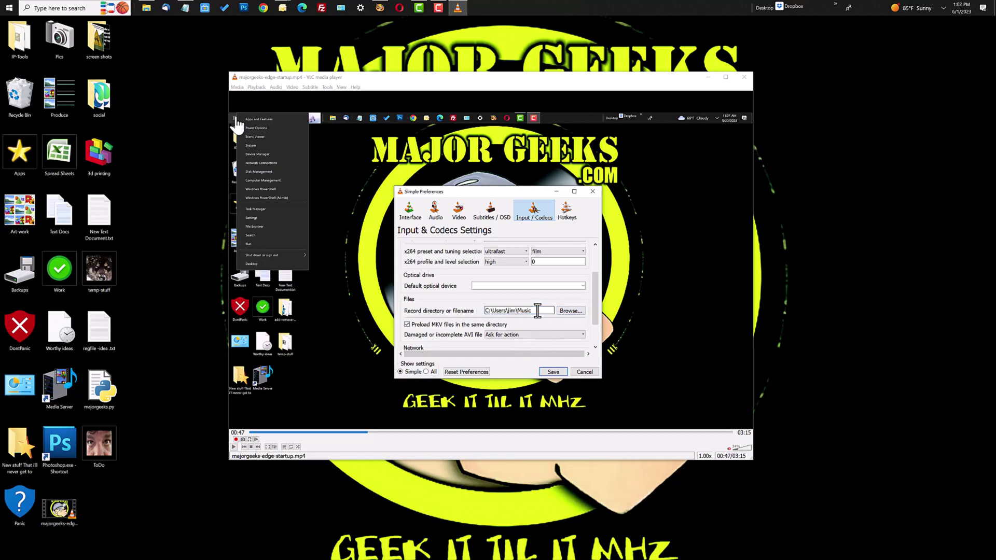
drag(535, 311, 438, 312)
key(BackSpace)
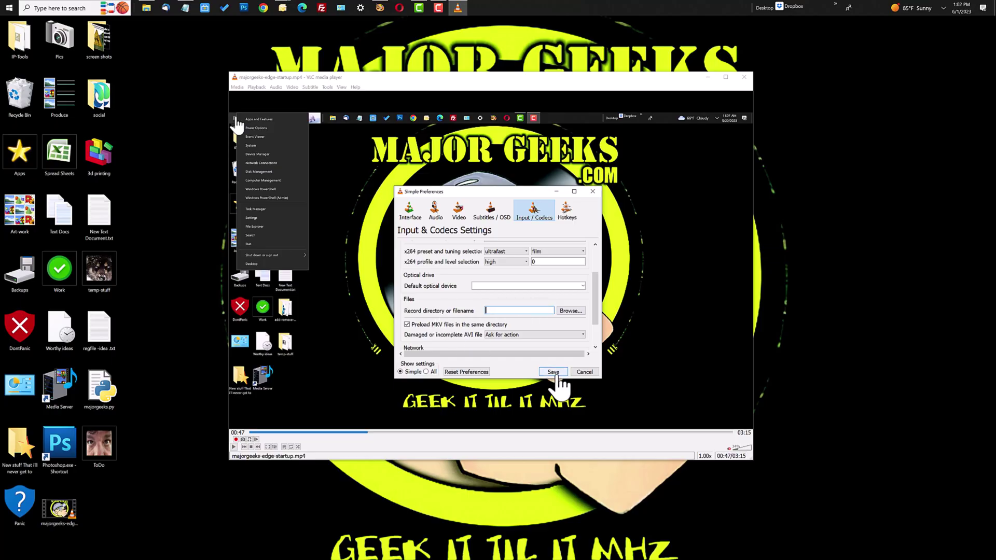
click(555, 372)
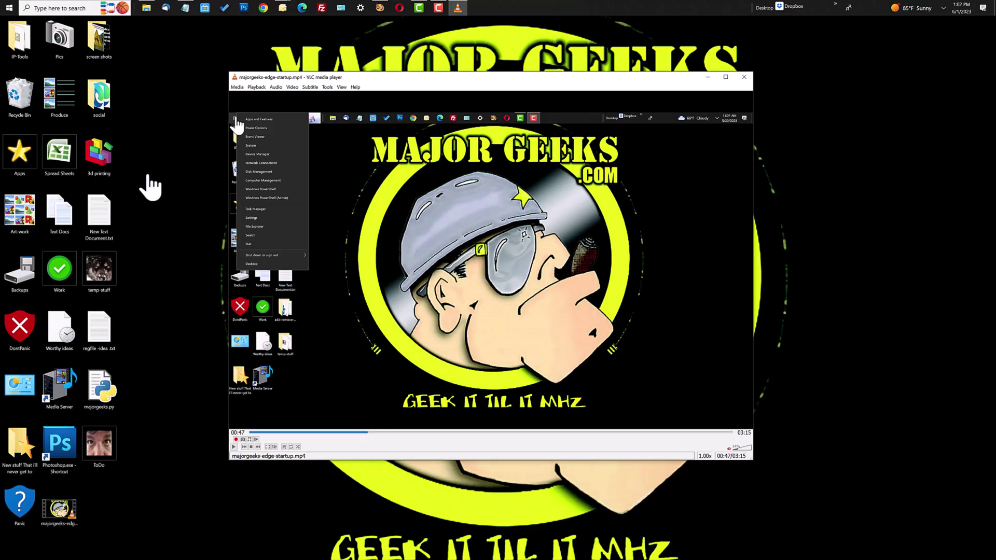
Bring up the Videos folder and move the VLC window aside so the recorded clips stay in view
click(147, 8)
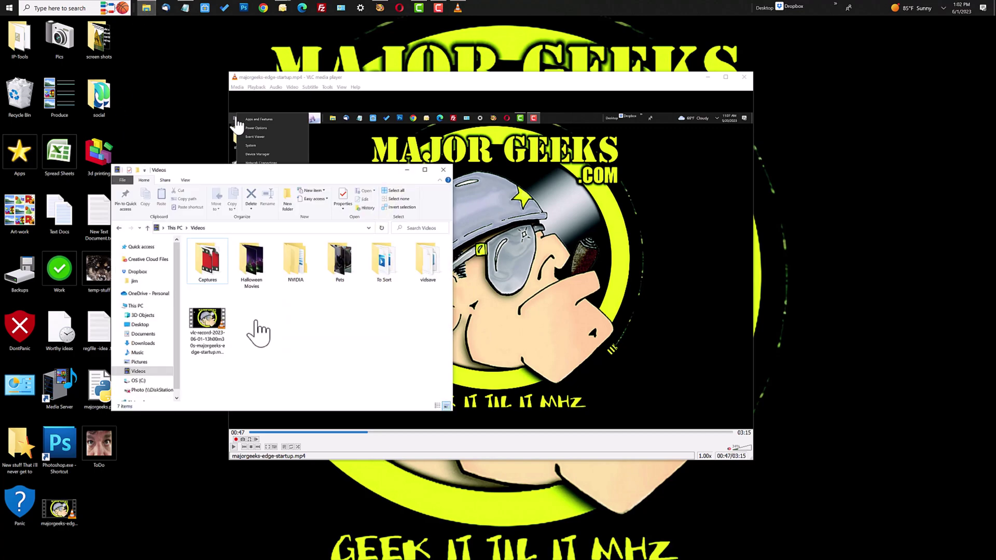
click(493, 98)
drag(484, 84, 539, 90)
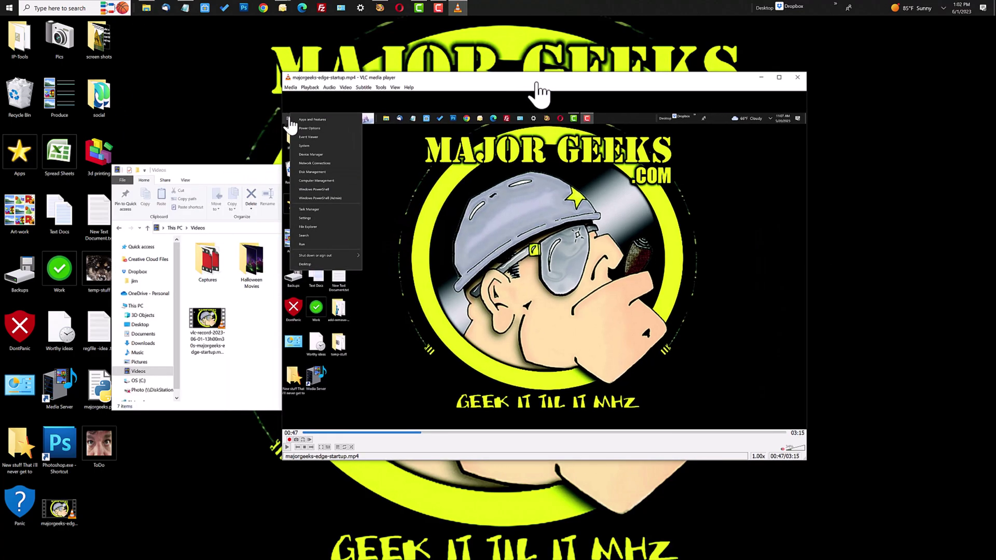
Play the video from about 01:00 and start recording a new clip
drag(425, 433, 454, 433)
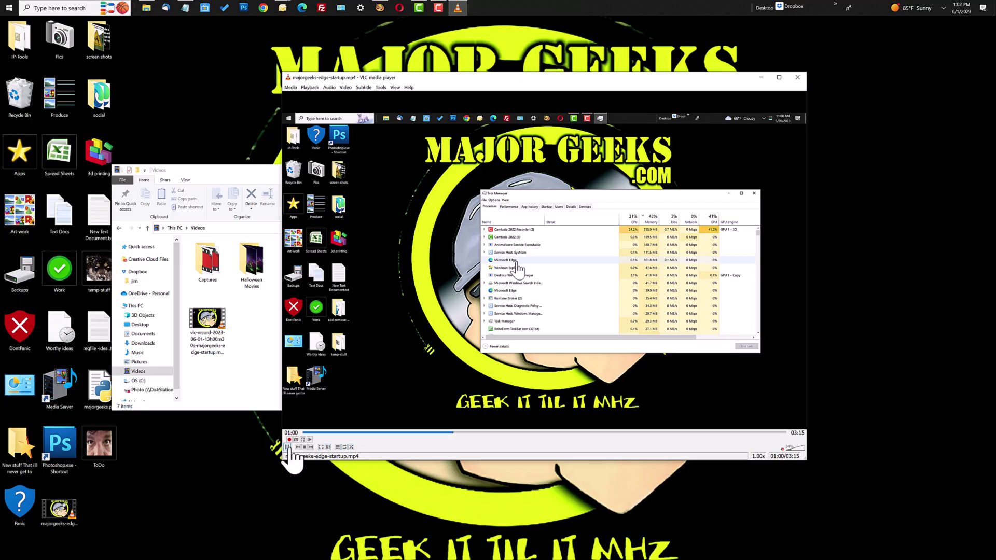
click(289, 448)
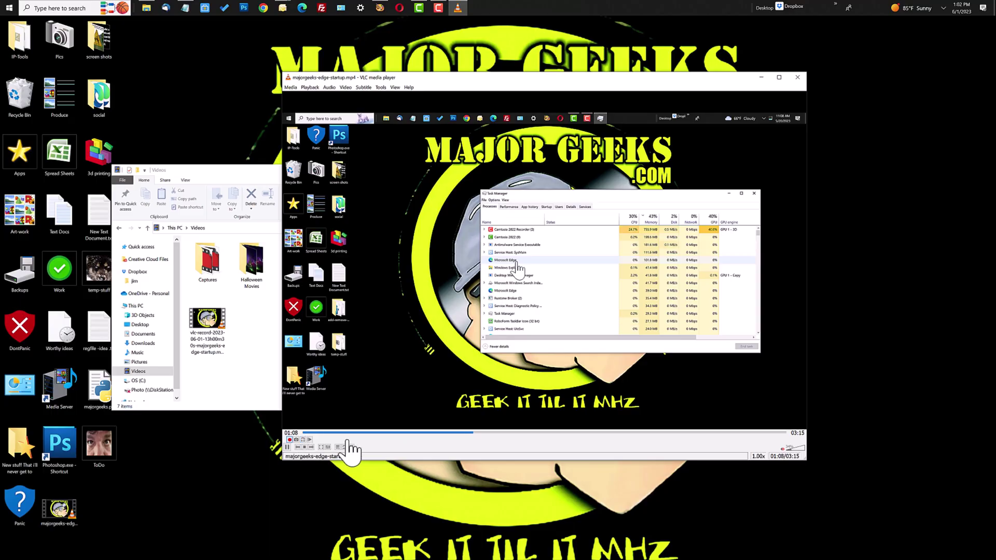
click(289, 440)
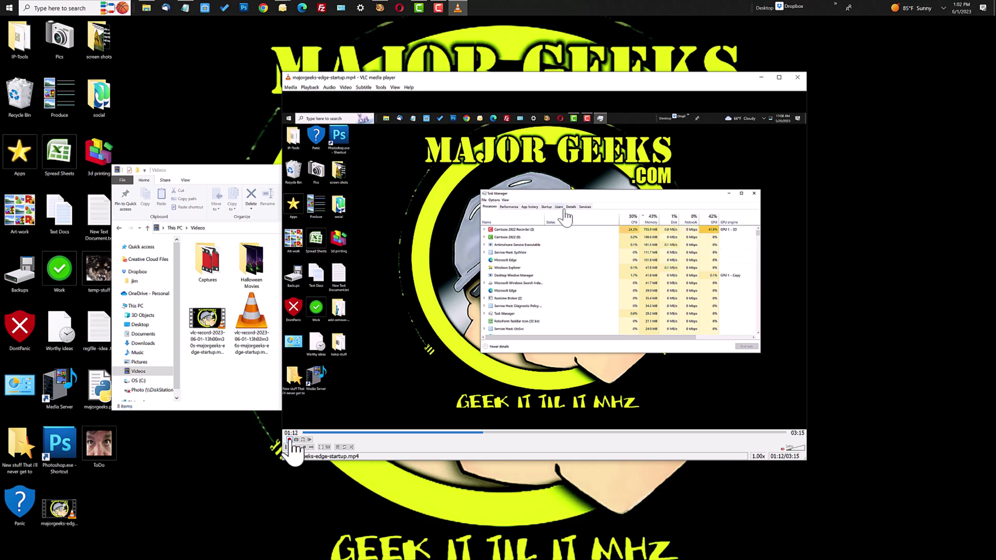